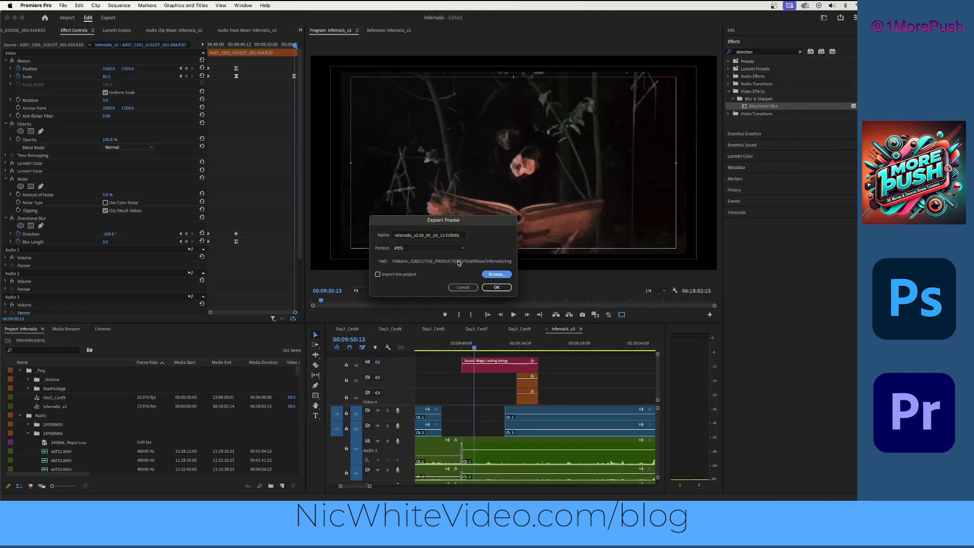
- Export the current frame as a JPEG still named "Infernalis_v2.00_09_50_13.Still002" without importing it into the project
{"action": "left_click", "coordinate": [496, 287]}
{"action": "key", "text": "XF86AudioLowerVolume"}
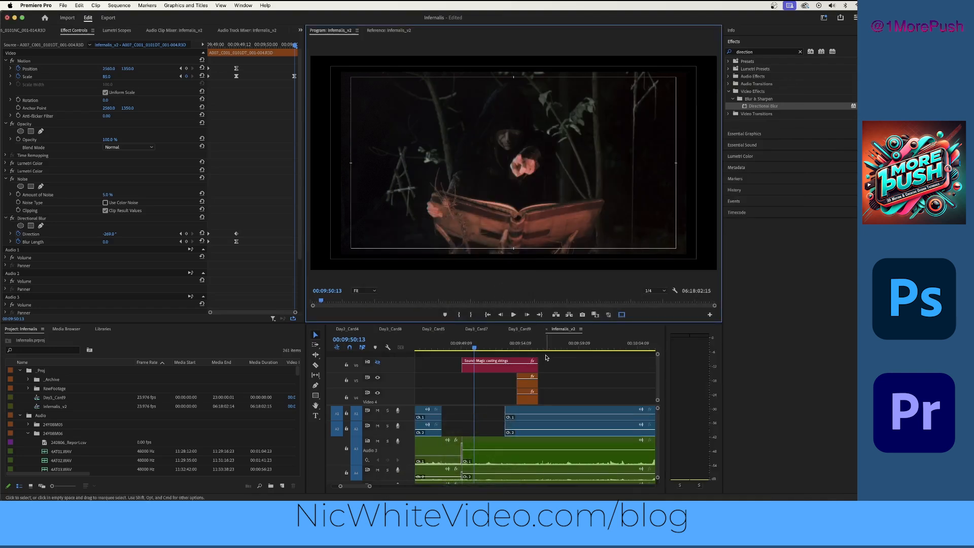
- Play the hooded-figure shot from its start near 00:09:49 to review how the frame edges behave during the scale move
{"action": "left_click_drag", "start_coordinate": [503, 348], "coordinate": [453, 360]}
{"action": "key", "text": "space"}
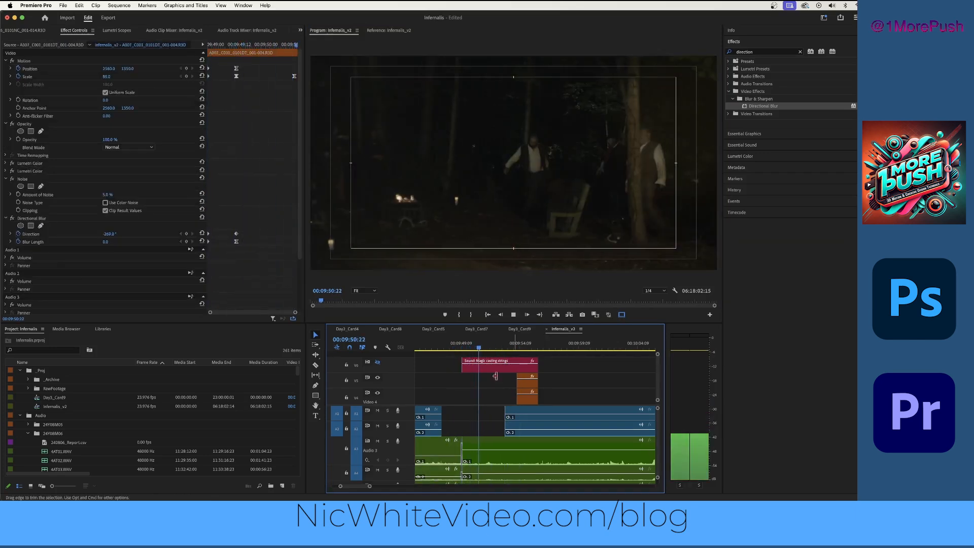
{"action": "left_click", "coordinate": [460, 349]}
{"action": "key", "text": "space"}
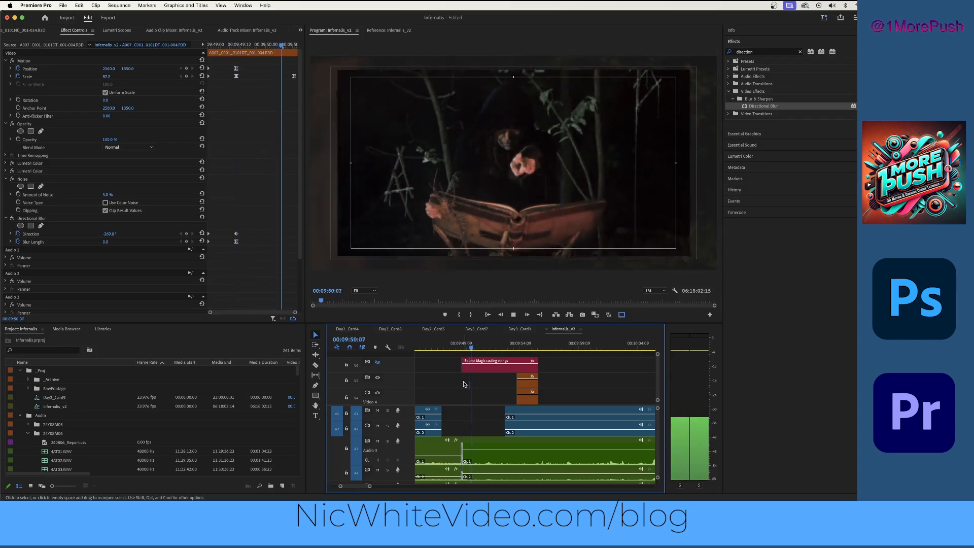
{"action": "key", "text": "space"}
{"action": "left_click", "coordinate": [461, 349]}
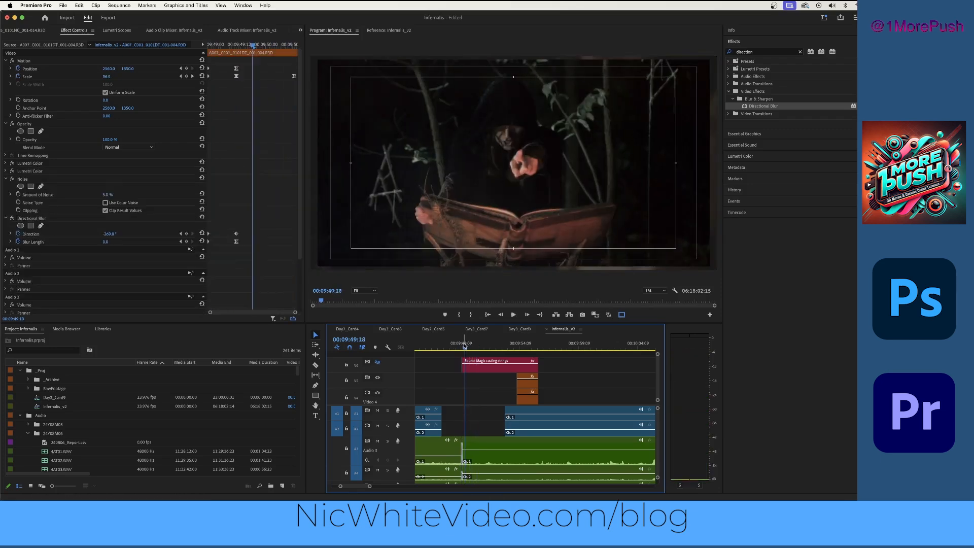
{"action": "key", "text": "space"}
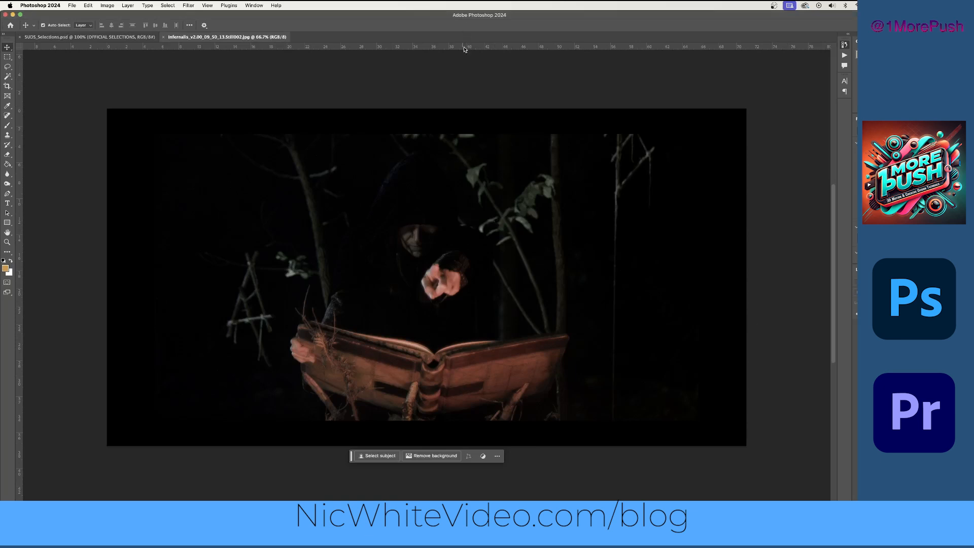
- In Photoshop, place guides along all four edges of the usable picture, just inside the black border of the exported still
{"action": "left_click_drag", "start_coordinate": [463, 48], "coordinate": [527, 420]}
{"action": "left_click_drag", "start_coordinate": [19, 287], "coordinate": [215, 287]}
{"action": "left_click_drag", "start_coordinate": [20, 264], "coordinate": [665, 264]}
{"action": "left_click_drag", "start_coordinate": [591, 133], "coordinate": [591, 138]}
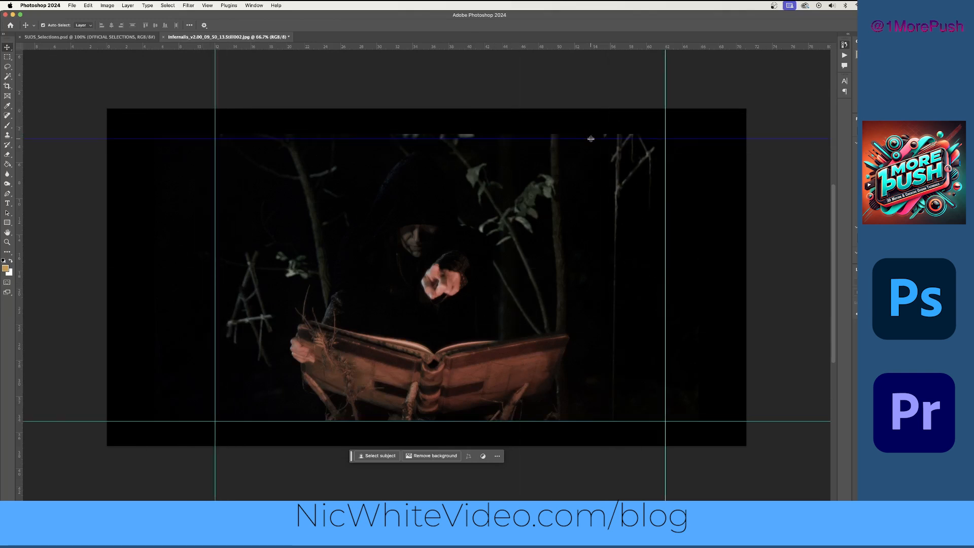
- Select the picture area inside the guides with the Rectangular Marquee and invert the selection to the surrounding border
{"action": "left_click", "coordinate": [7, 57]}
{"action": "left_click_drag", "start_coordinate": [215, 138], "coordinate": [668, 421]}
{"action": "key", "text": "super+shift+i"}
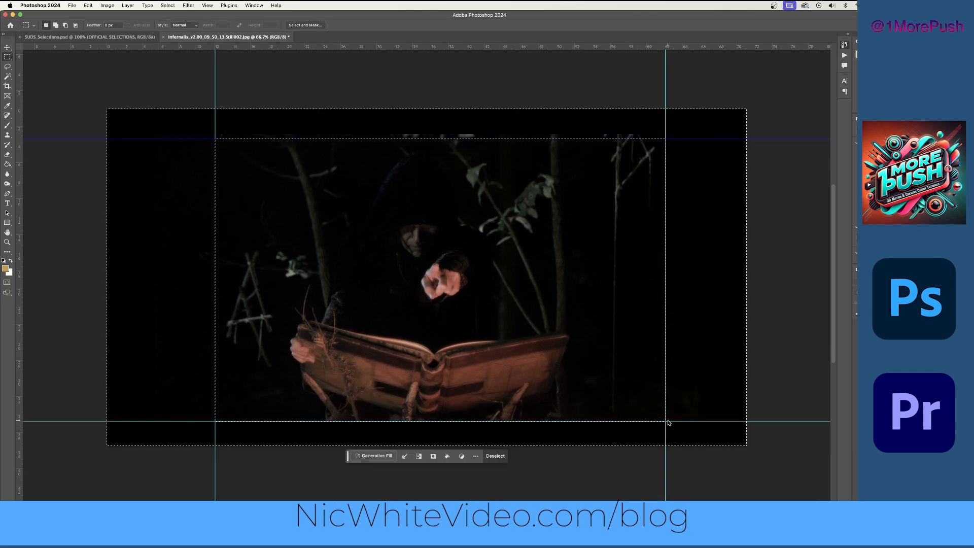
- Try filling the border with Generative Fill using the prompt "expand background", compare its variations, undo the fill and deselect
{"action": "left_click", "coordinate": [378, 455]}
{"action": "key", "text": "Return"}
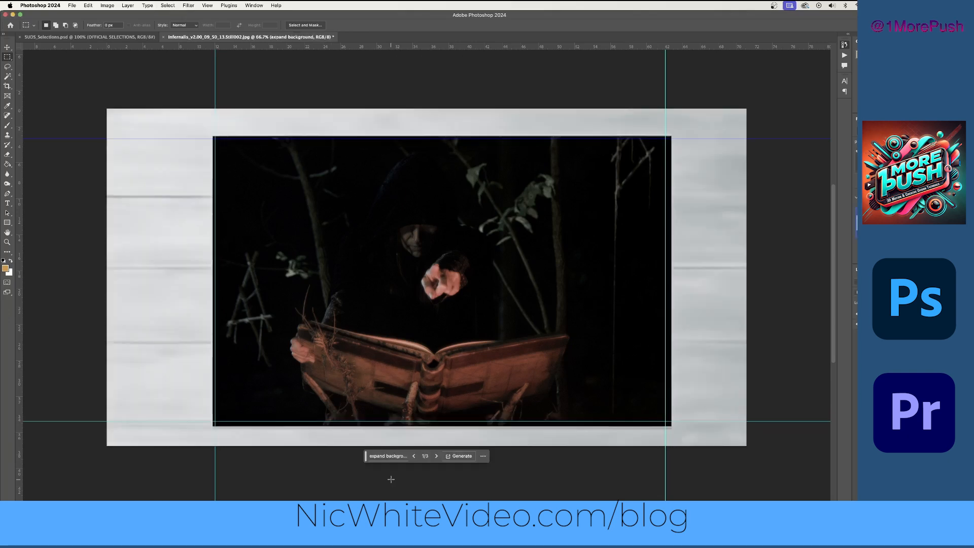
{"action": "left_click", "coordinate": [436, 456]}
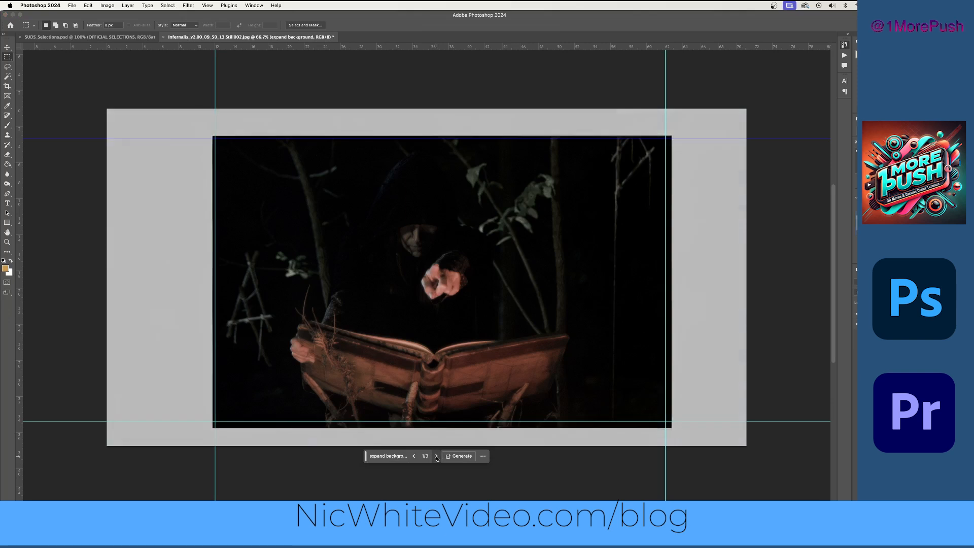
{"action": "left_click", "coordinate": [436, 456]}
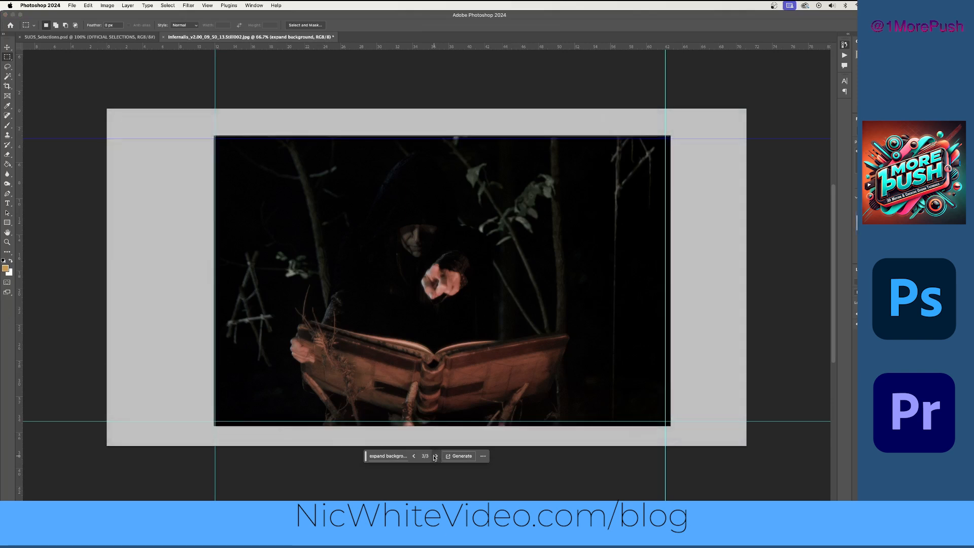
{"action": "left_click", "coordinate": [435, 456]}
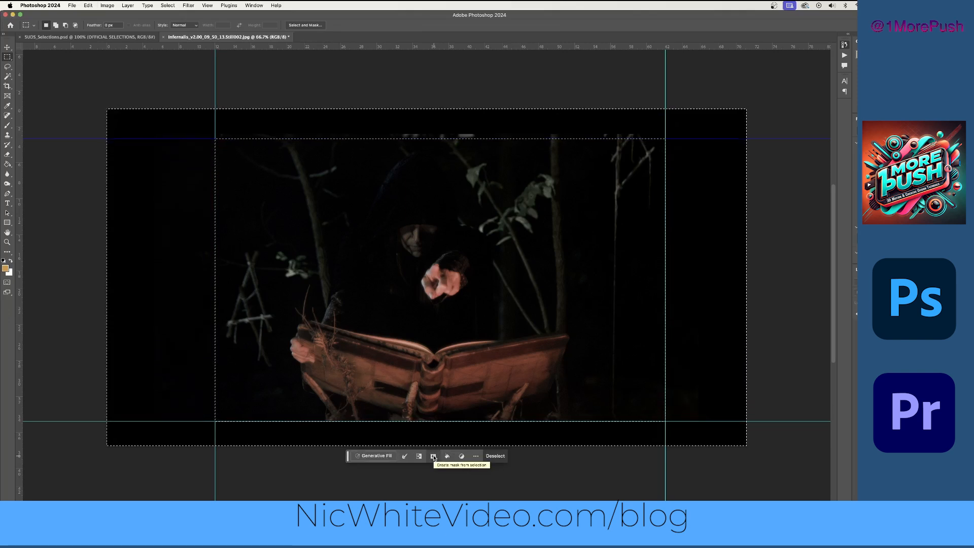
{"action": "key", "text": "ctrl+d"}
- Add guides along the outer edges of the canvas and crop the image to the inner guides
{"action": "key", "text": "v"}
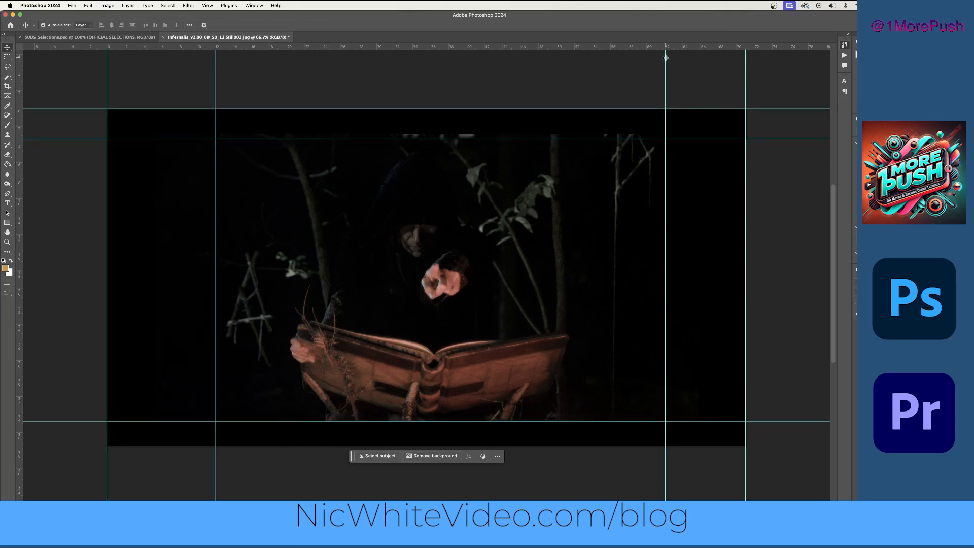
{"action": "left_click_drag", "start_coordinate": [653, 59], "coordinate": [623, 445]}
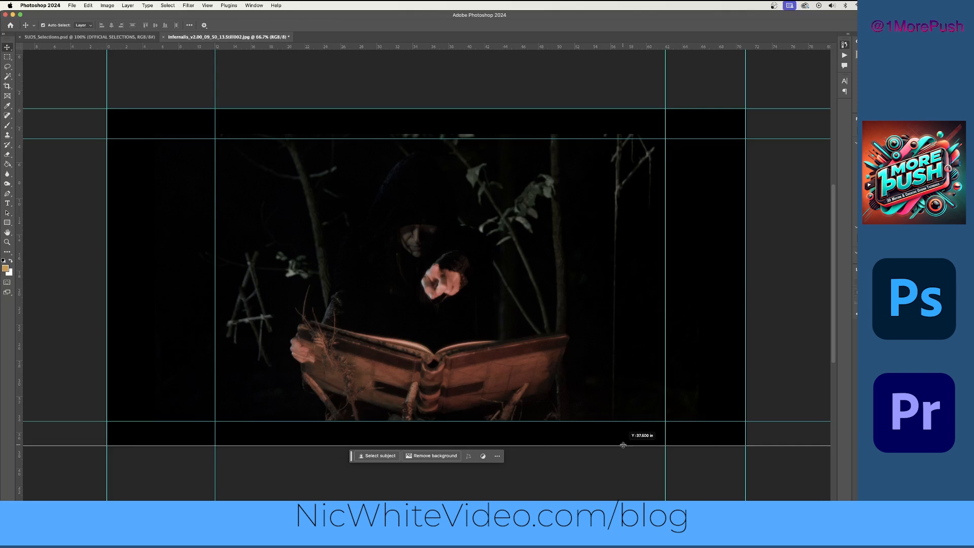
{"action": "key", "text": "c"}
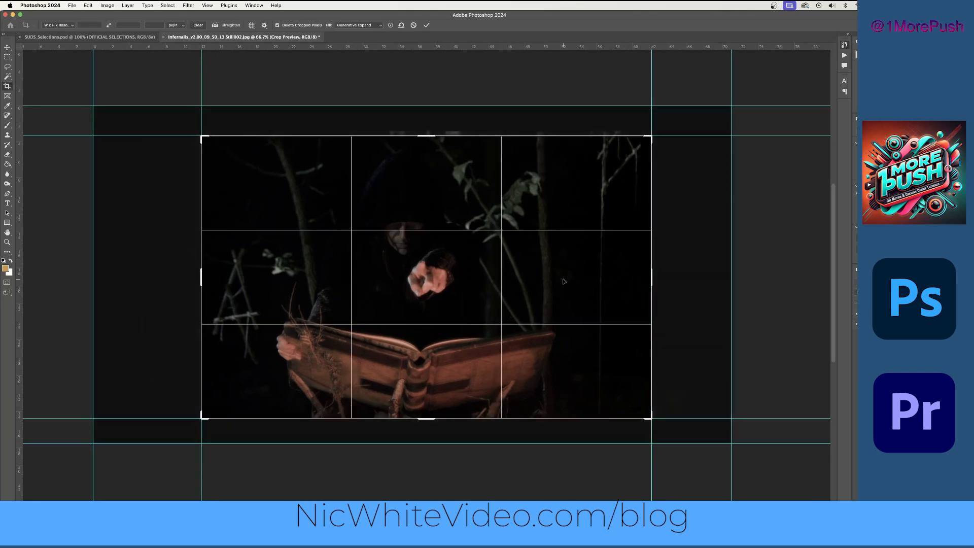
{"action": "key", "text": "Return"}
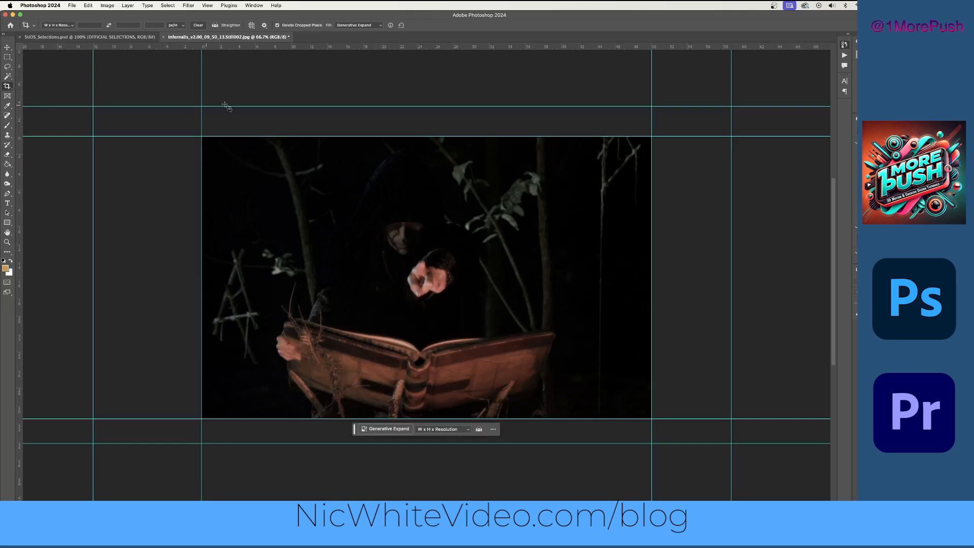
- Extend the canvas back to the outer guides using Generative Expand without a prompt, and hide the guides
{"action": "left_click", "coordinate": [228, 236]}
{"action": "left_click_drag", "start_coordinate": [204, 139], "coordinate": [148, 119]}
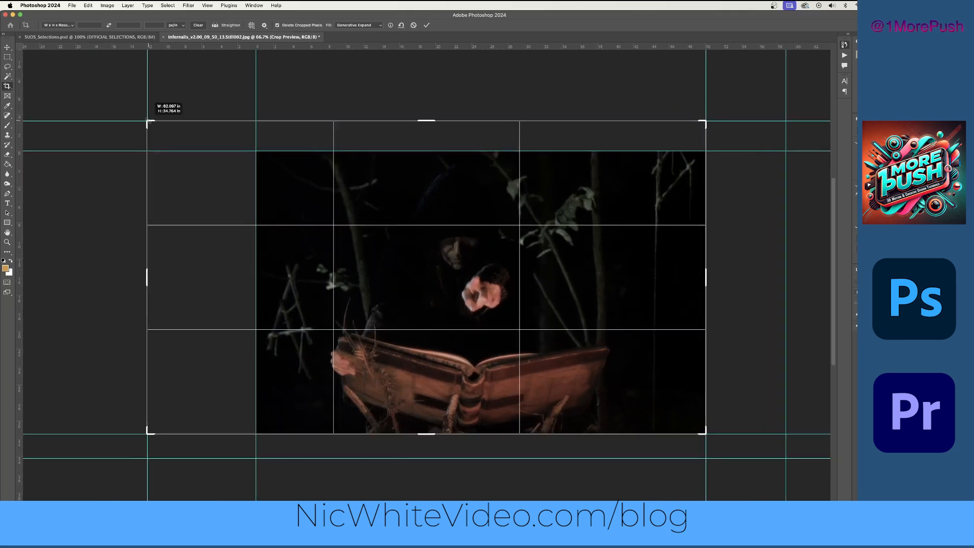
{"action": "left_click_drag", "start_coordinate": [706, 431], "coordinate": [747, 446]}
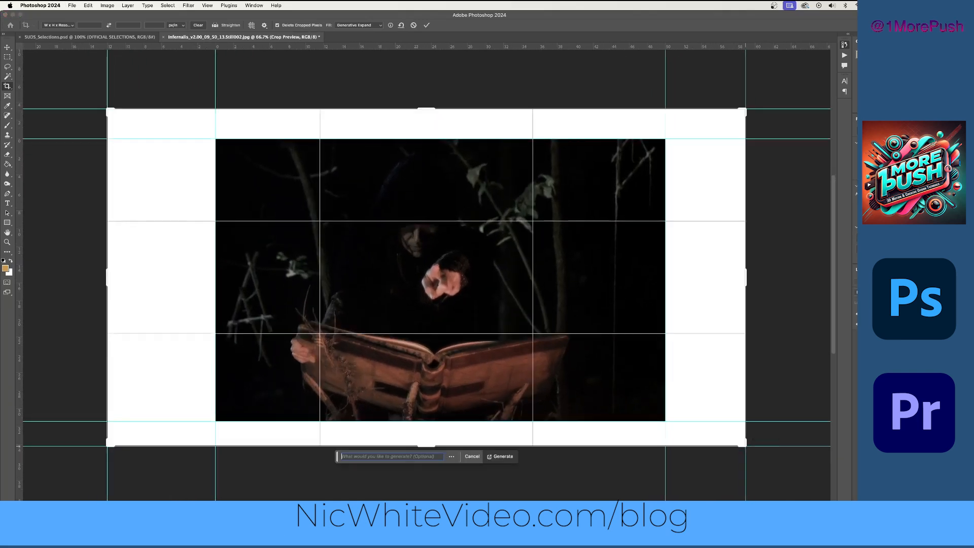
{"action": "left_click", "coordinate": [508, 458]}
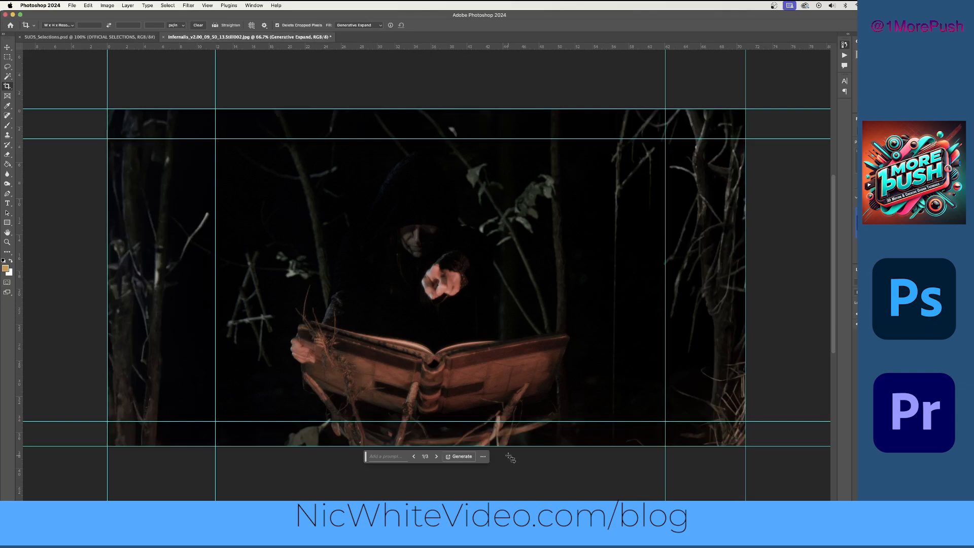
{"action": "left_click", "coordinate": [208, 6]}
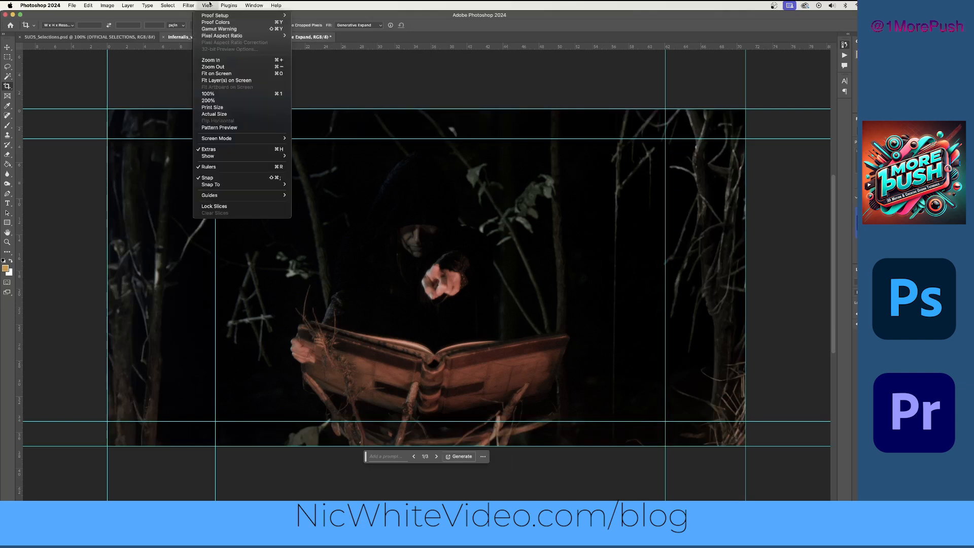
{"action": "left_click", "coordinate": [234, 149]}
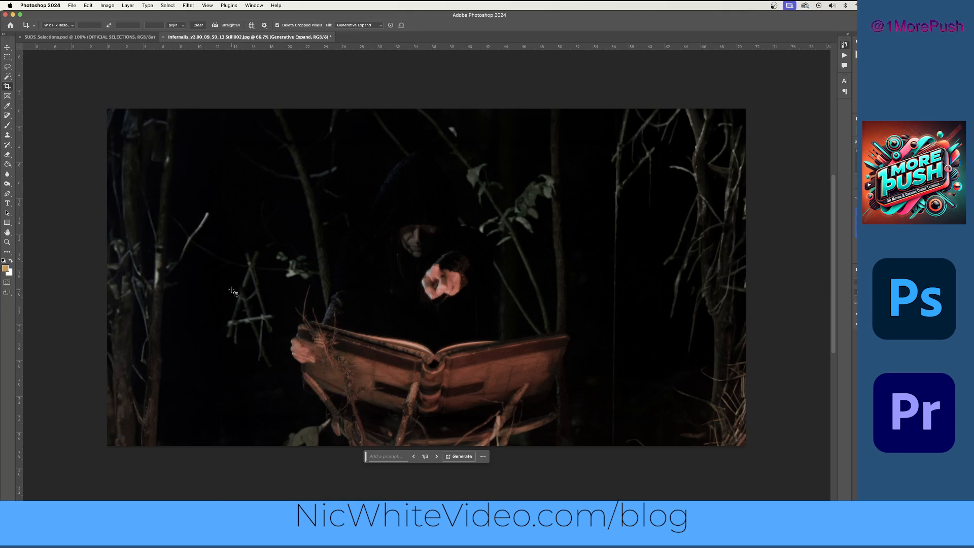
- Save the expanded image in Photoshop format as "Infernalis_vfx_Sn11_01" in the img folder
{"action": "left_click", "coordinate": [72, 5]}
{"action": "left_click", "coordinate": [88, 94]}
{"action": "left_click", "coordinate": [779, 102]}
{"action": "left_click", "coordinate": [695, 47]}
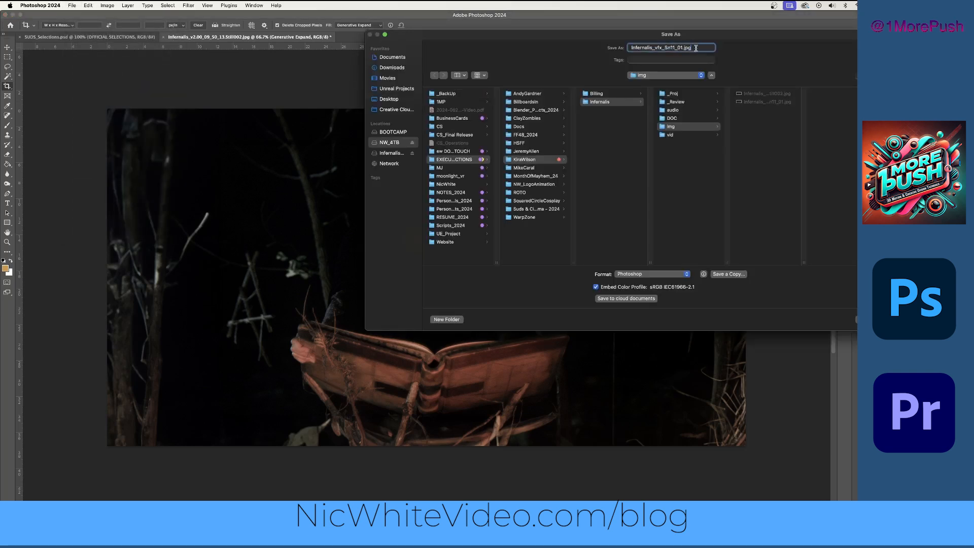
{"action": "left_click", "coordinate": [853, 319]}
{"action": "key", "text": "j"}
{"action": "right_click", "coordinate": [193, 226]}
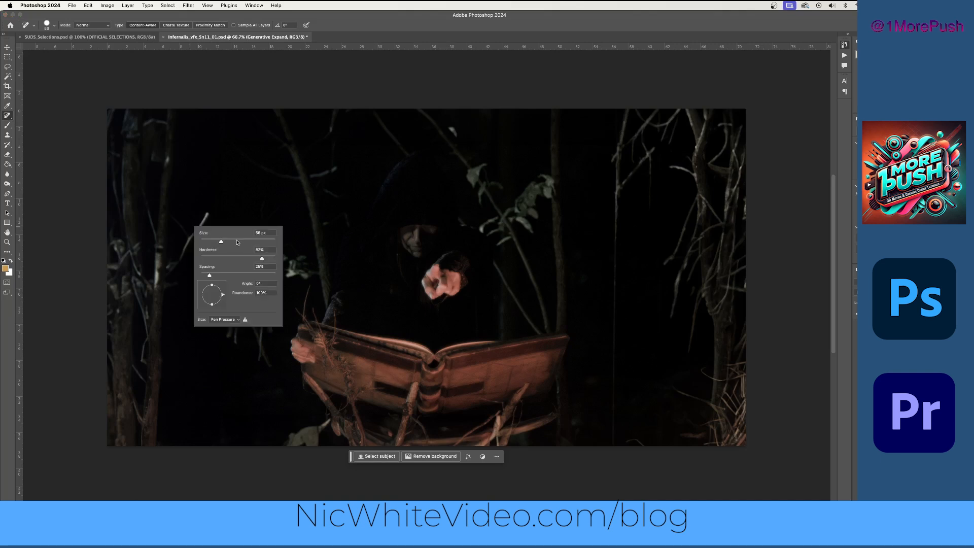
{"action": "left_click", "coordinate": [237, 240]}
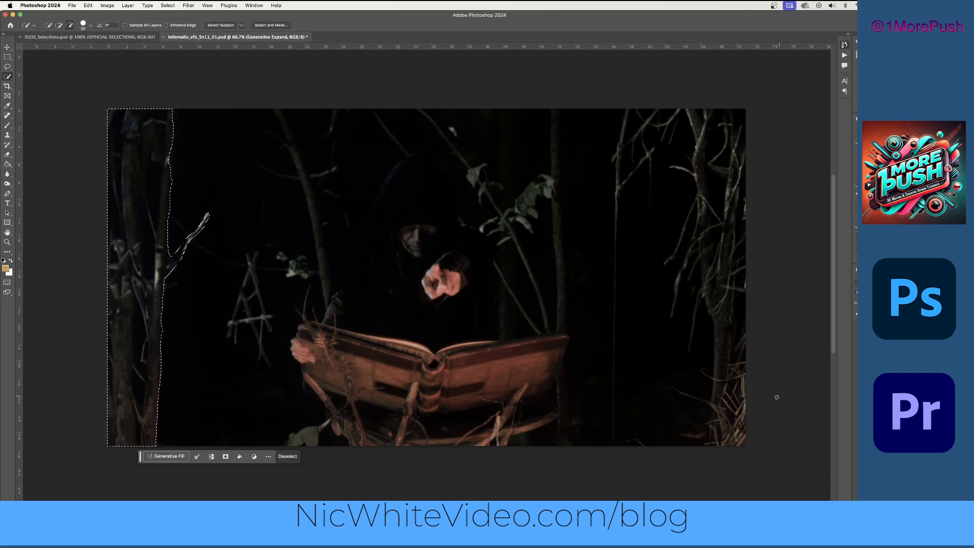
- Add the right-hand trees to the Quick Selection, enlarge the brush and trim the selection away from the book and its stand
{"action": "mouse_move", "coordinate": [729, 412]}
{"action": "left_mouse_down"}
{"action": "mouse_move", "coordinate": [718, 316]}
{"action": "mouse_move", "coordinate": [700, 293]}
{"action": "mouse_move", "coordinate": [674, 413]}
{"action": "mouse_move", "coordinate": [668, 199]}
{"action": "mouse_move", "coordinate": [654, 322]}
{"action": "mouse_move", "coordinate": [591, 343]}
{"action": "left_mouse_up"}
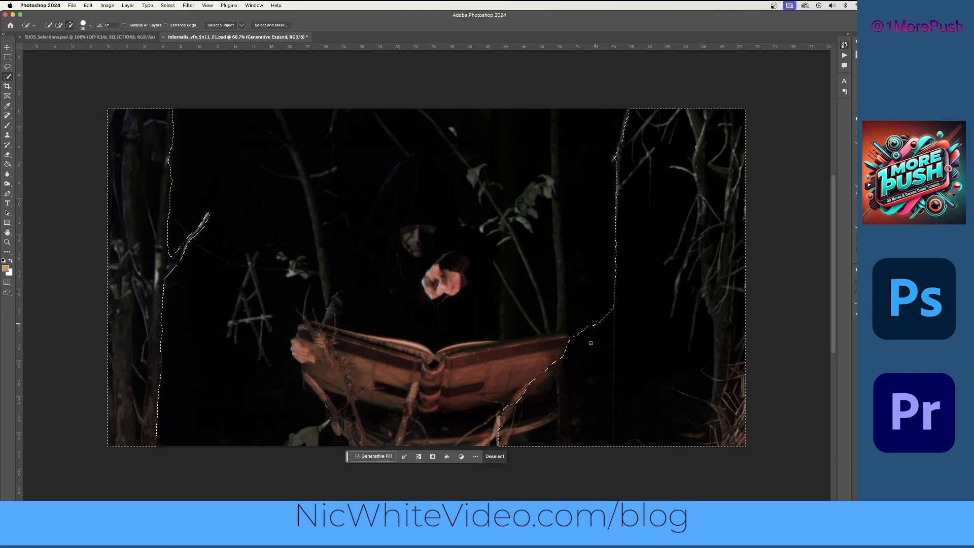
{"action": "right_click", "coordinate": [399, 290]}
{"action": "left_click", "coordinate": [90, 26]}
{"action": "left_click", "coordinate": [90, 25]}
{"action": "left_click_drag", "start_coordinate": [62, 46], "coordinate": [96, 37]}
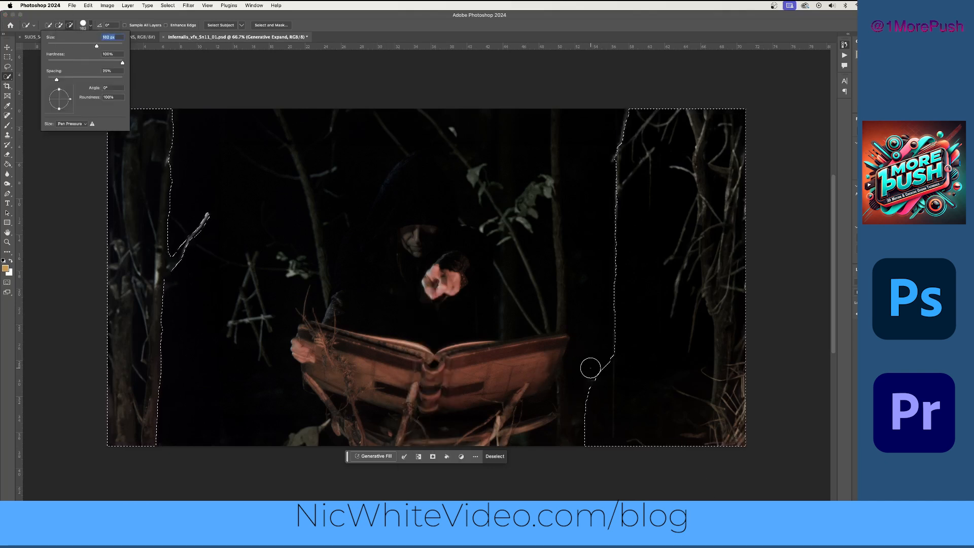
{"action": "left_click_drag", "start_coordinate": [591, 369], "coordinate": [579, 223]}
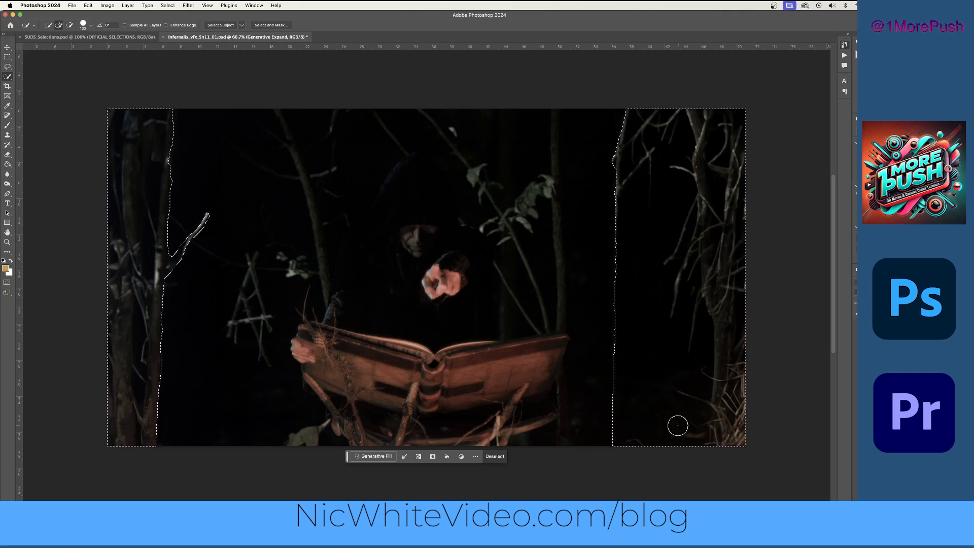
- Try adding the area across the left trunk and upper branches to the selection with the Lasso tool, and undo it
{"action": "left_click", "coordinate": [7, 67]}
{"action": "left_click", "coordinate": [36, 66]}
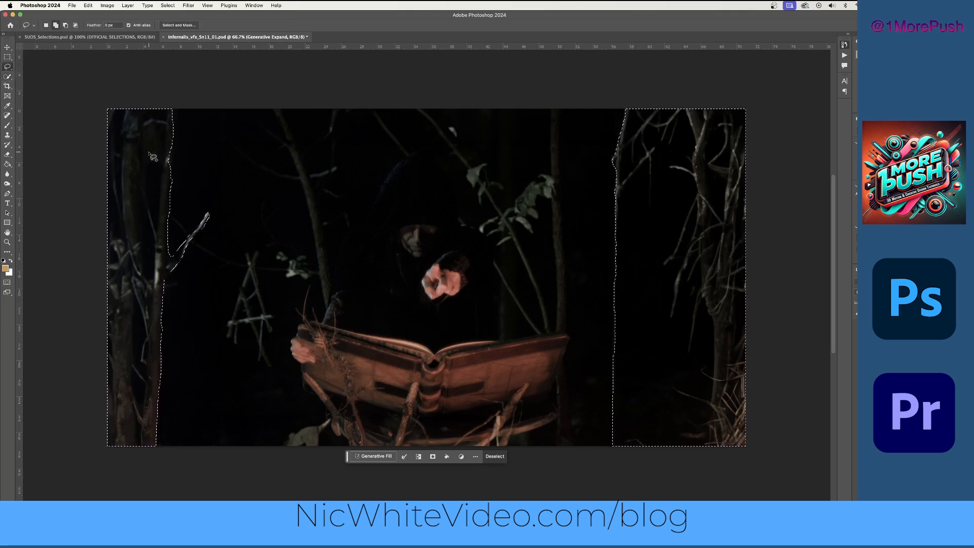
{"action": "left_click_drag", "start_coordinate": [144, 217], "coordinate": [151, 204]}
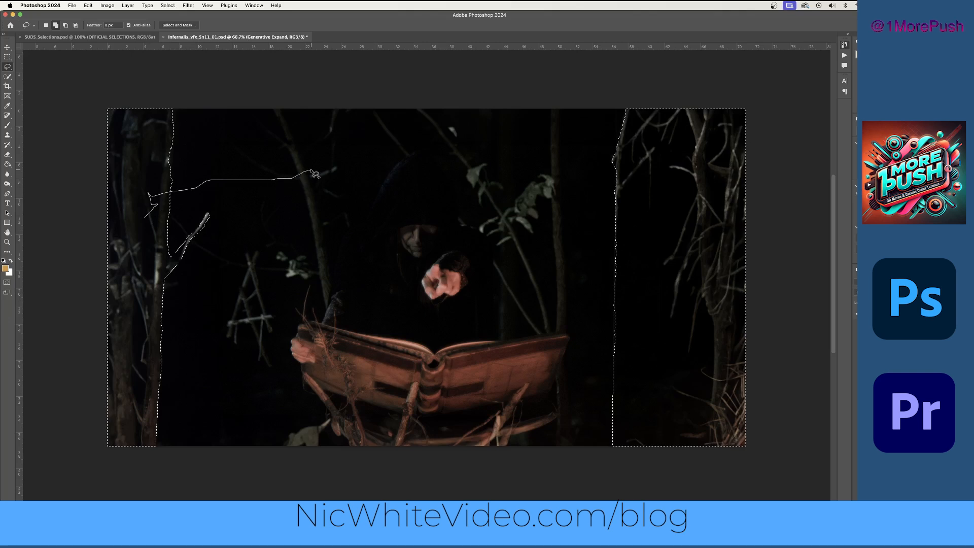
{"action": "left_click_drag", "start_coordinate": [312, 171], "coordinate": [152, 175]}
{"action": "key", "text": "super+z"}
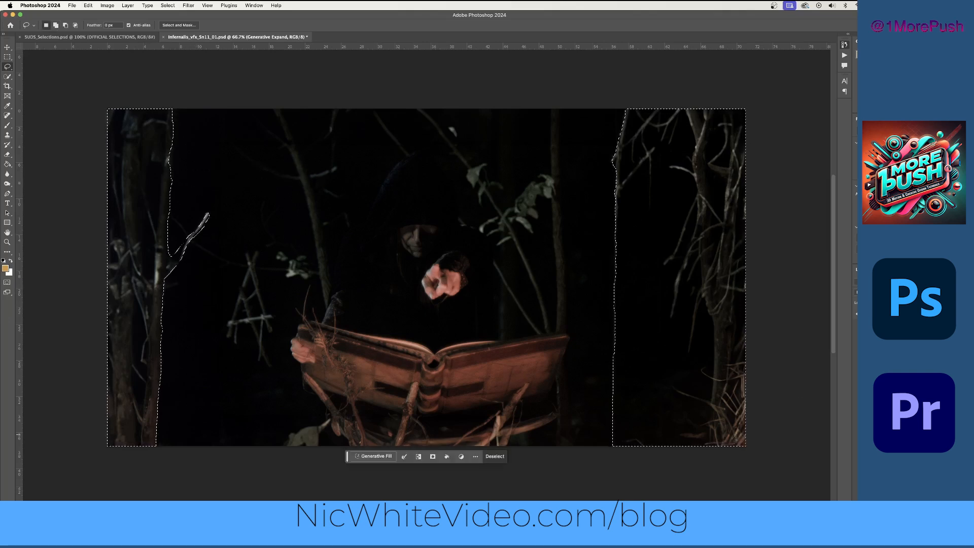
- Copy the selected side trees to a new layer and reselect the Generative Expand layer
{"action": "key", "text": "super+j"}
{"action": "left_click", "coordinate": [903, 369]}
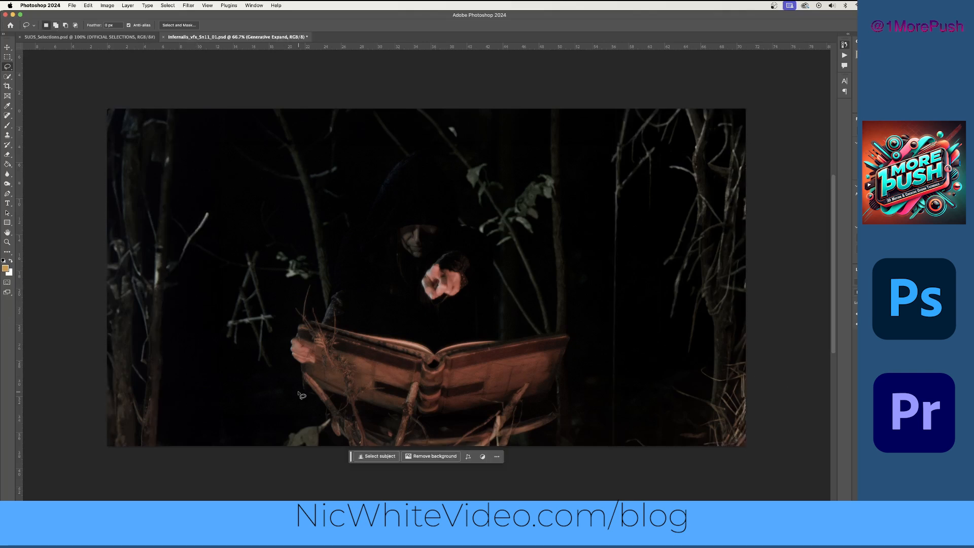
- Outline the hooded figure and book with the Lasso tool and isolate the surrounding forest on its own layer
{"action": "left_click_drag", "start_coordinate": [274, 461], "coordinate": [269, 438]}
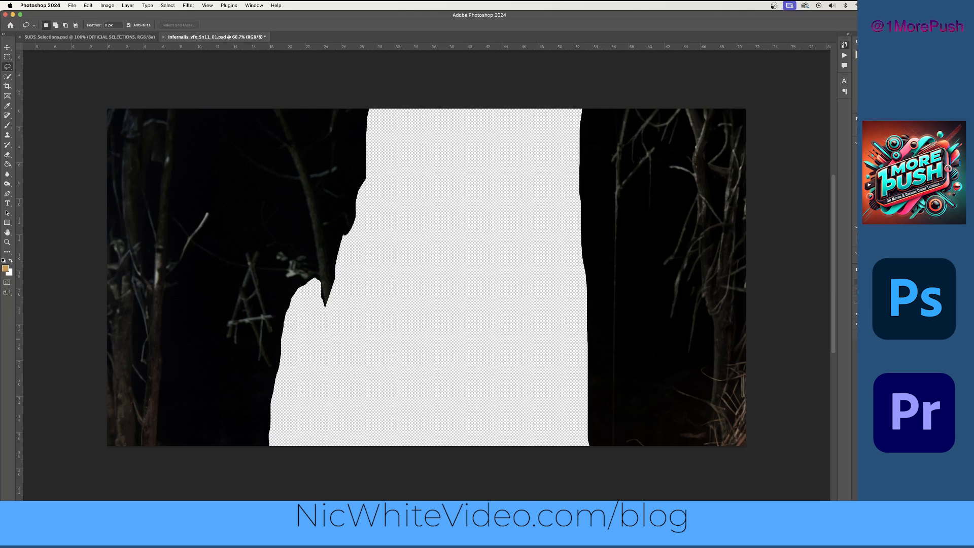
{"action": "left_click", "coordinate": [858, 335]}
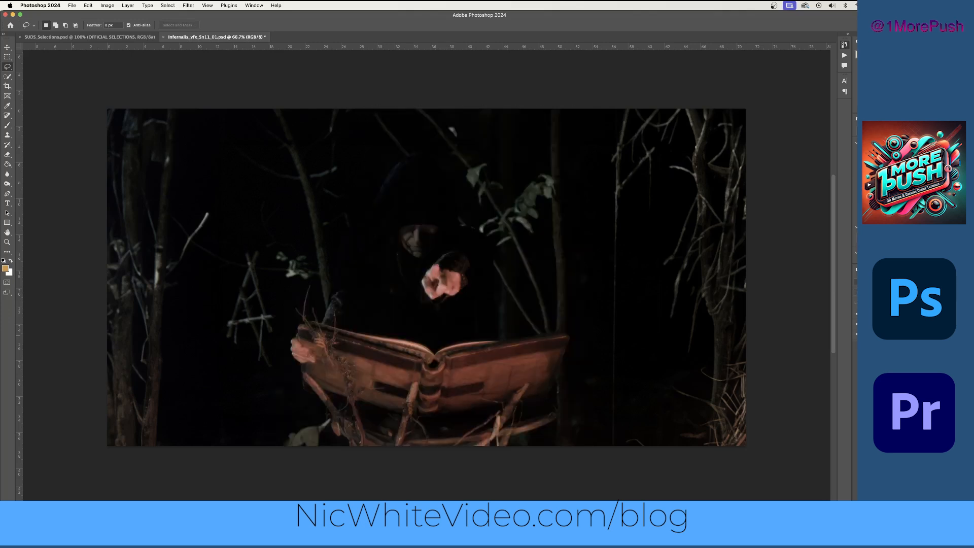
{"action": "left_click", "coordinate": [902, 325]}
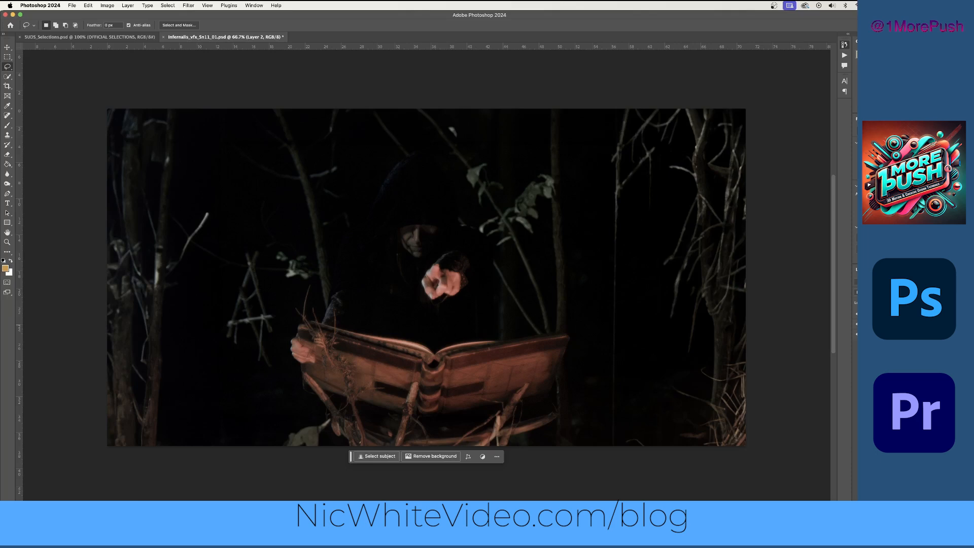
- Delete the Generative Expand layer and save the Photoshop file
{"action": "left_click", "coordinate": [902, 335]}
{"action": "left_click", "coordinate": [965, 509]}
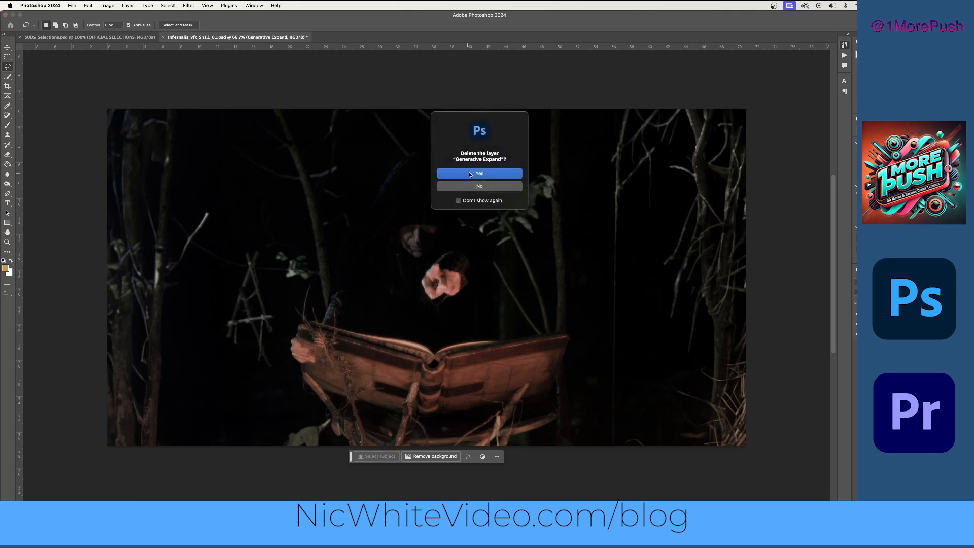
{"action": "left_click", "coordinate": [476, 174]}
{"action": "key", "text": "super+s"}
- Switch back to the Infernalis sequence in Premiere Pro
{"action": "left_click", "coordinate": [369, 517]}
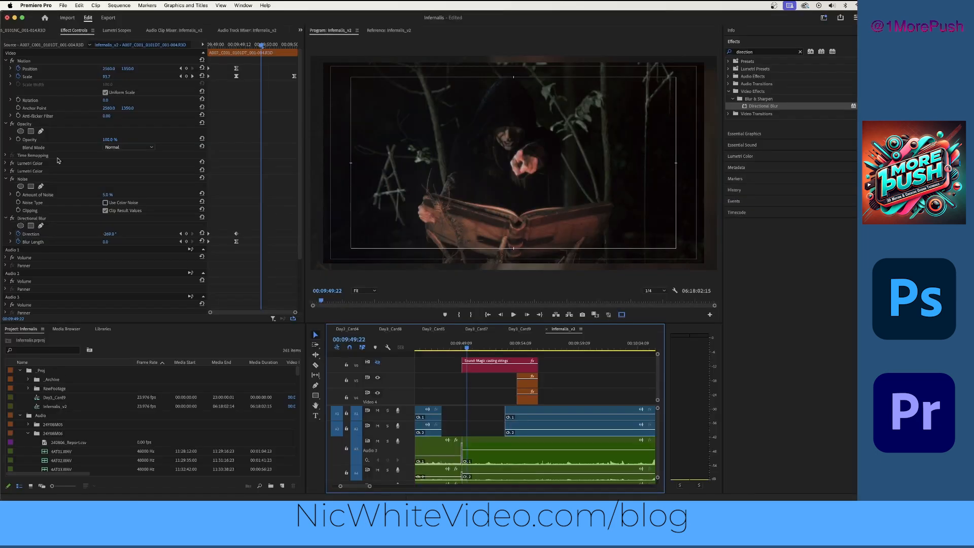
- Switch to the _NW workspace and turn the title tracks' output back on
{"action": "left_click", "coordinate": [300, 31]}
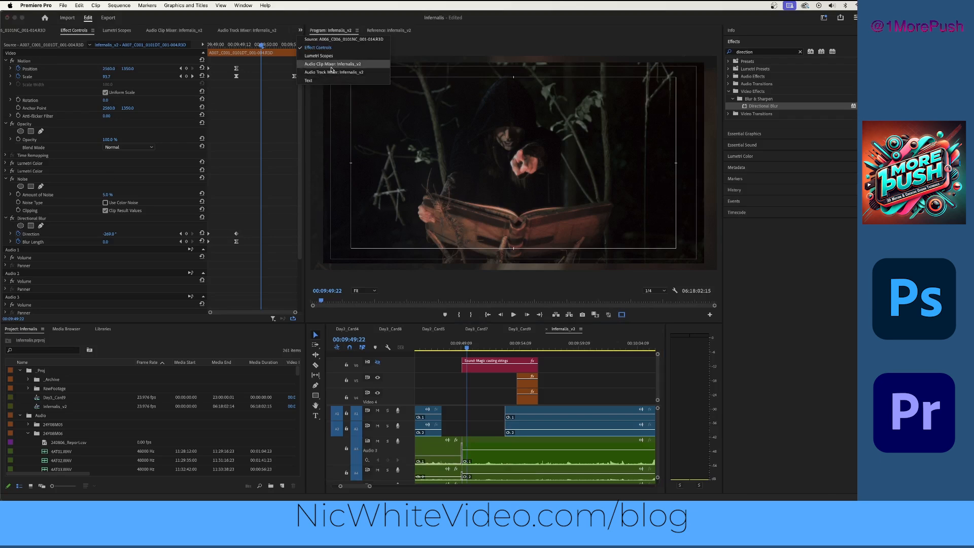
{"action": "left_click", "coordinate": [244, 6]}
{"action": "mouse_move", "coordinate": [258, 17]}
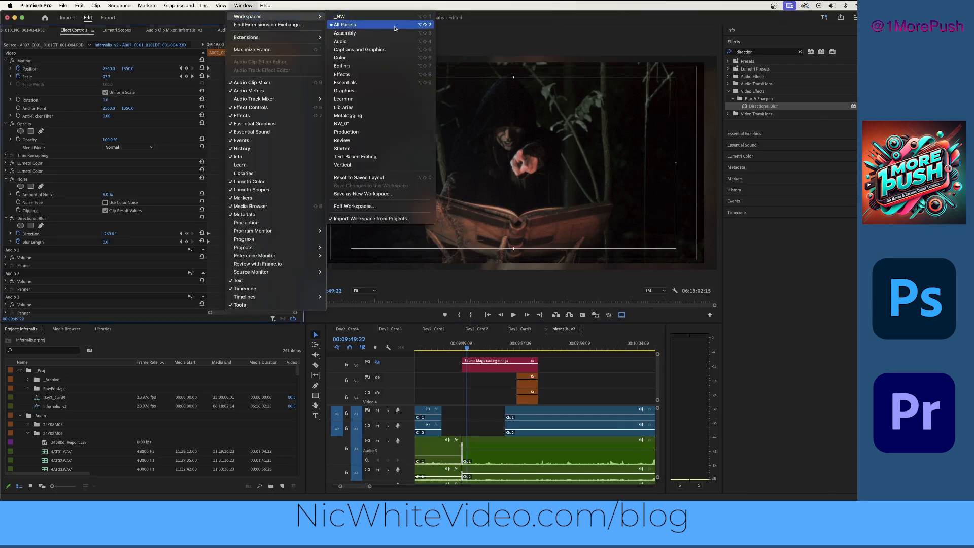
{"action": "left_click", "coordinate": [390, 17]}
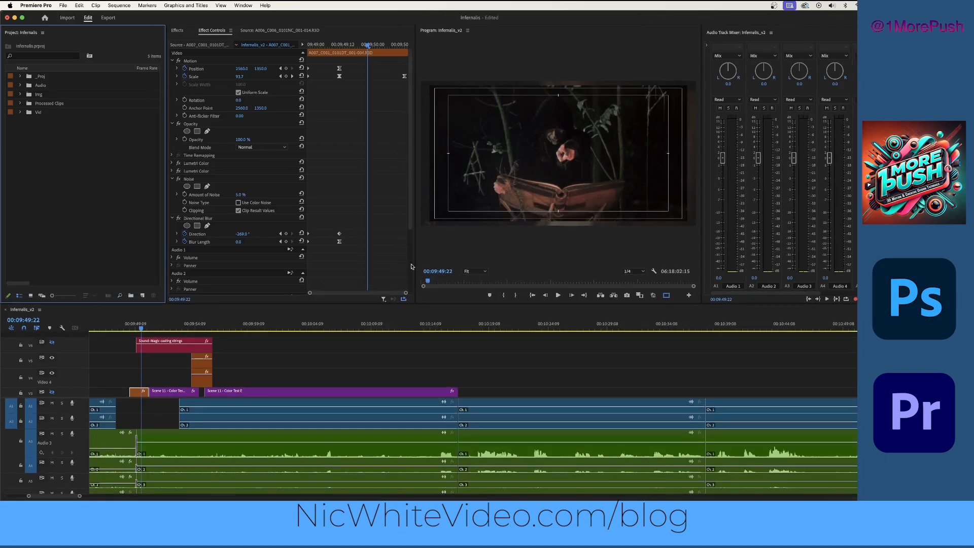
{"action": "left_click", "coordinate": [52, 342]}
- Import Infernalis_vfx_Sn11_01.psd into the img bin as individual layers, keeping both SIDES and INSIDES
{"action": "left_click", "coordinate": [20, 94]}
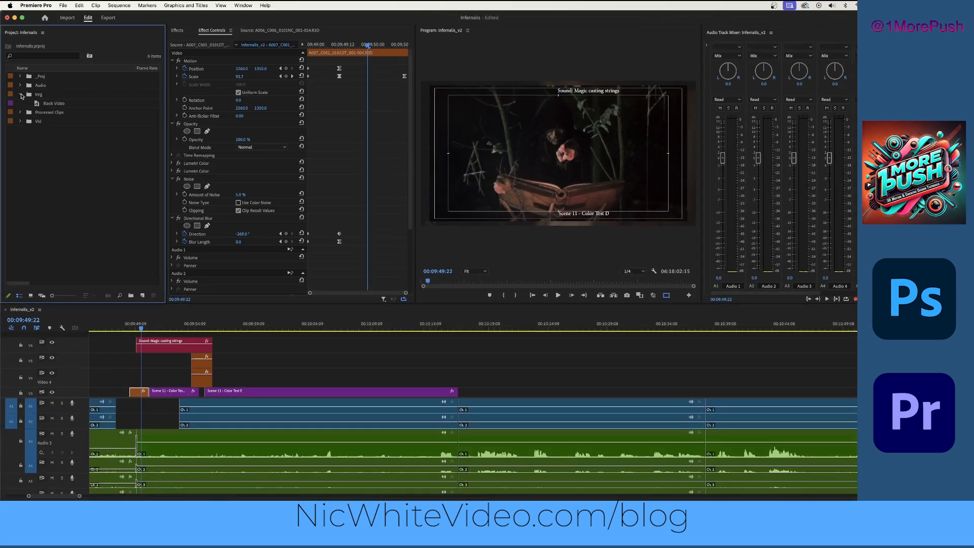
{"action": "double_click", "coordinate": [120, 117]}
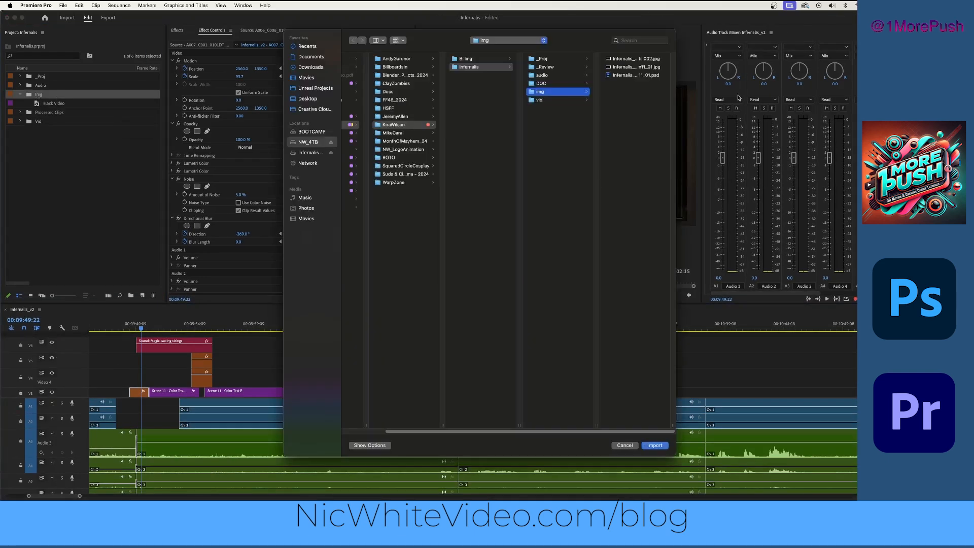
{"action": "left_click", "coordinate": [655, 76]}
{"action": "left_click", "coordinate": [662, 446]}
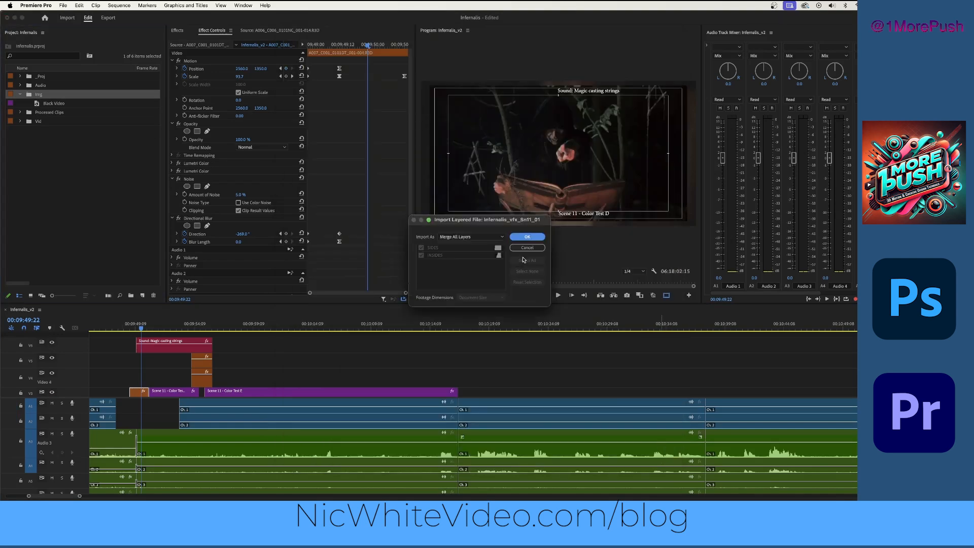
{"action": "left_click", "coordinate": [476, 237]}
{"action": "left_click", "coordinate": [486, 264]}
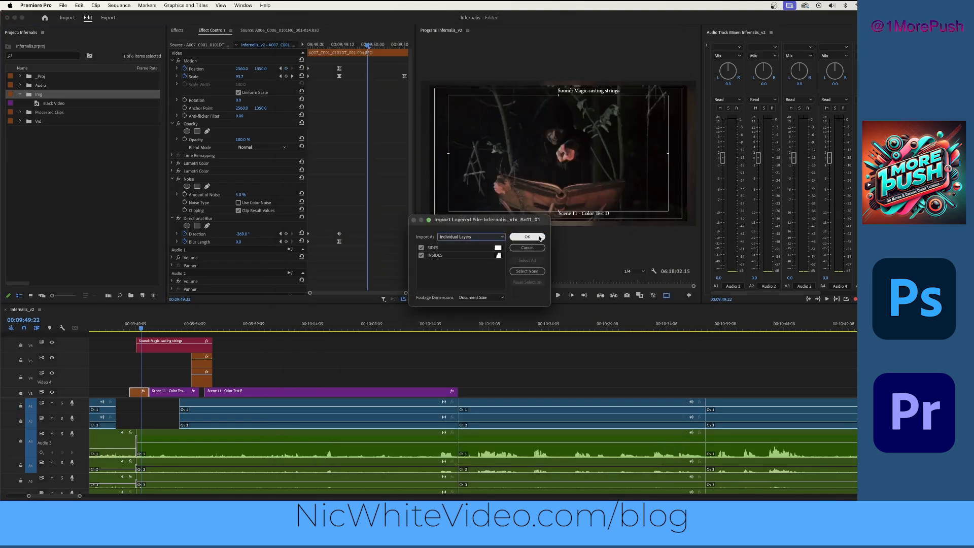
{"action": "left_click", "coordinate": [539, 238]}
- Place the INSIDES and SIDES layers on stacked tracks above the Scene 11 clip at the playhead
{"action": "left_click", "coordinate": [28, 113]}
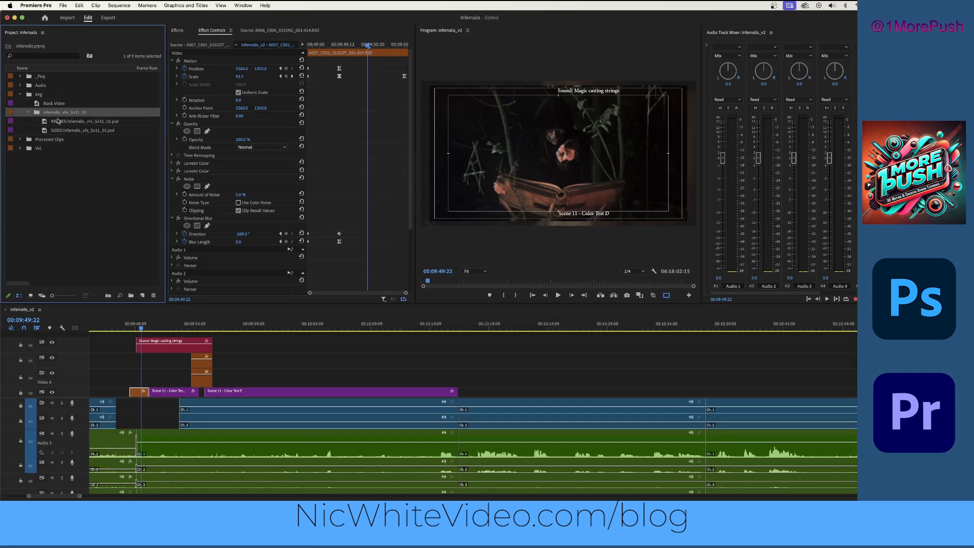
{"action": "left_click", "coordinate": [83, 121]}
{"action": "left_click", "coordinate": [83, 130], "text": "shift"}
{"action": "left_click_drag", "start_coordinate": [62, 121], "coordinate": [143, 378]}
{"action": "key", "text": "="}
{"action": "key", "text": "="}
{"action": "key", "text": "="}
{"action": "key", "text": "="}
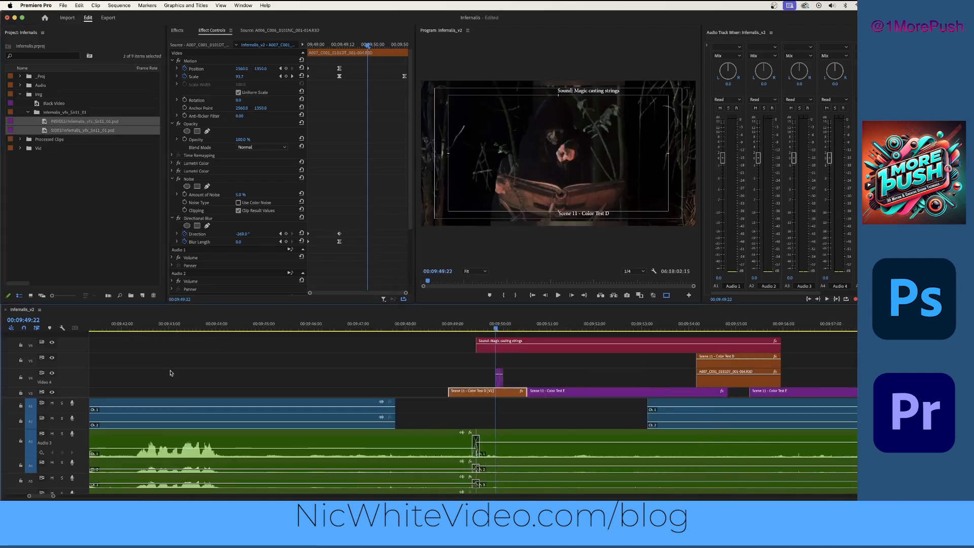
- Set the label colour of both PSD layer clips in the sequence to Yellow
{"action": "left_click", "coordinate": [517, 363]}
{"action": "mouse_move", "coordinate": [520, 387]}
{"action": "left_mouse_down"}
{"action": "mouse_move", "coordinate": [519, 369]}
{"action": "mouse_move", "coordinate": [505, 379]}
{"action": "left_mouse_up"}
{"action": "right_click", "coordinate": [505, 379]}
{"action": "mouse_move", "coordinate": [539, 364]}
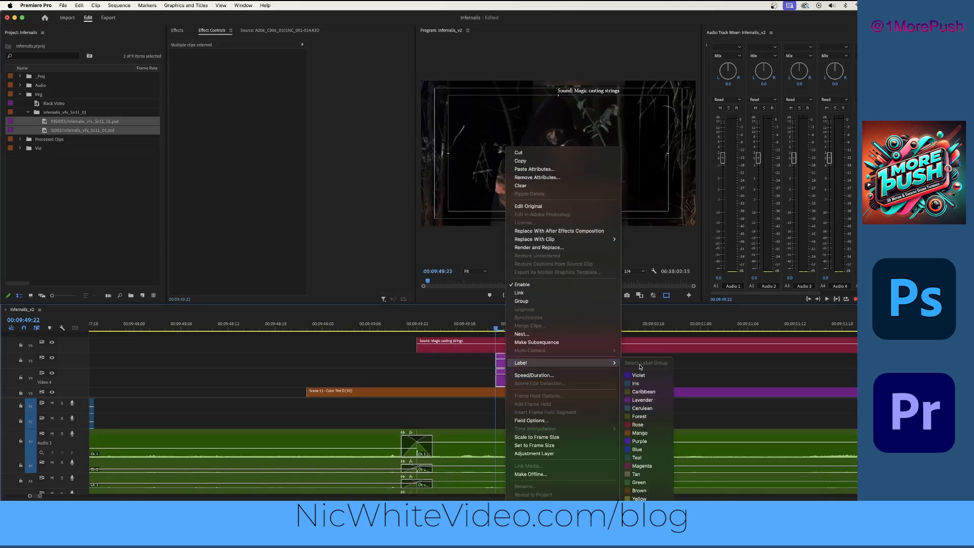
{"action": "left_click", "coordinate": [639, 498]}
- Extend both PSD layer clips at each end to span the full Scene 11 - Color Test D clip and preview the shot
{"action": "left_click_drag", "start_coordinate": [511, 364], "coordinate": [620, 364]}
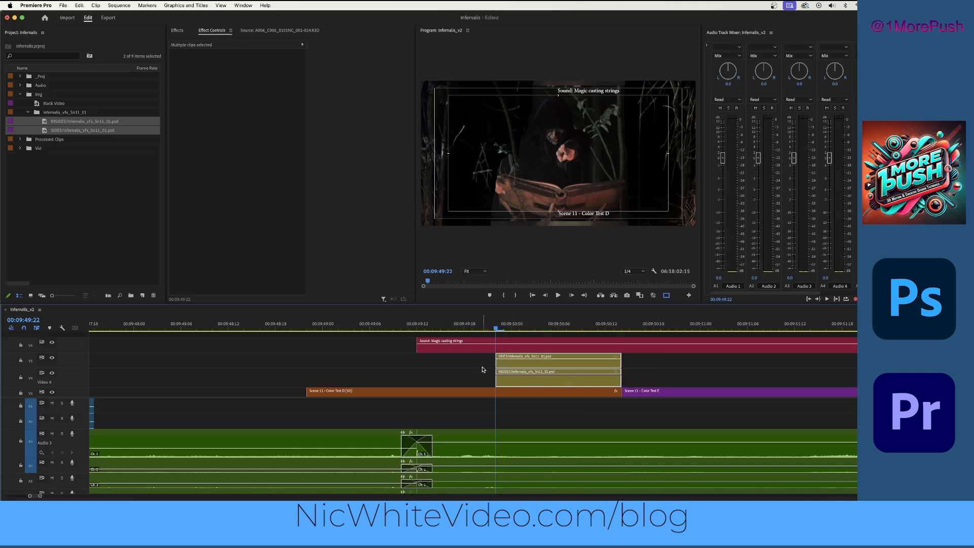
{"action": "left_click_drag", "start_coordinate": [497, 377], "coordinate": [303, 381]}
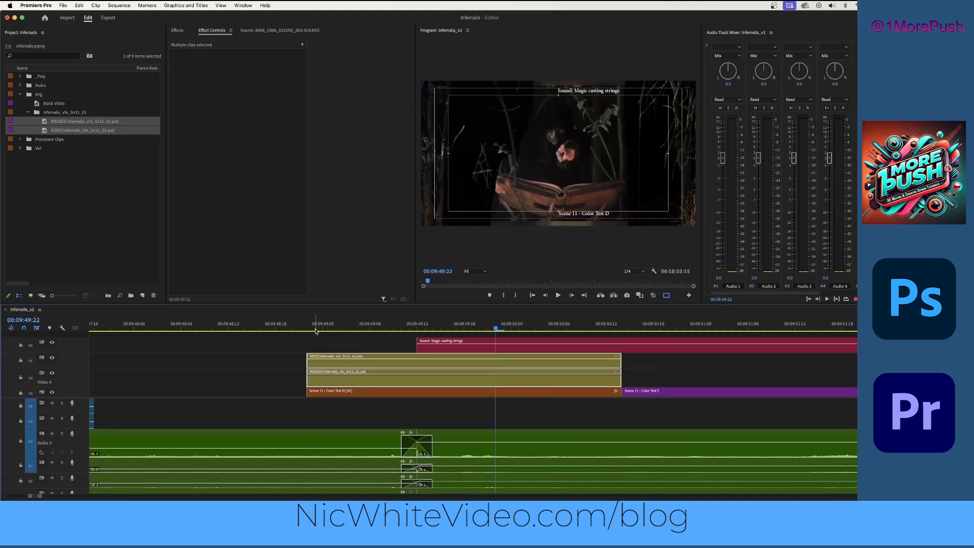
{"action": "left_click_drag", "start_coordinate": [316, 328], "coordinate": [297, 358]}
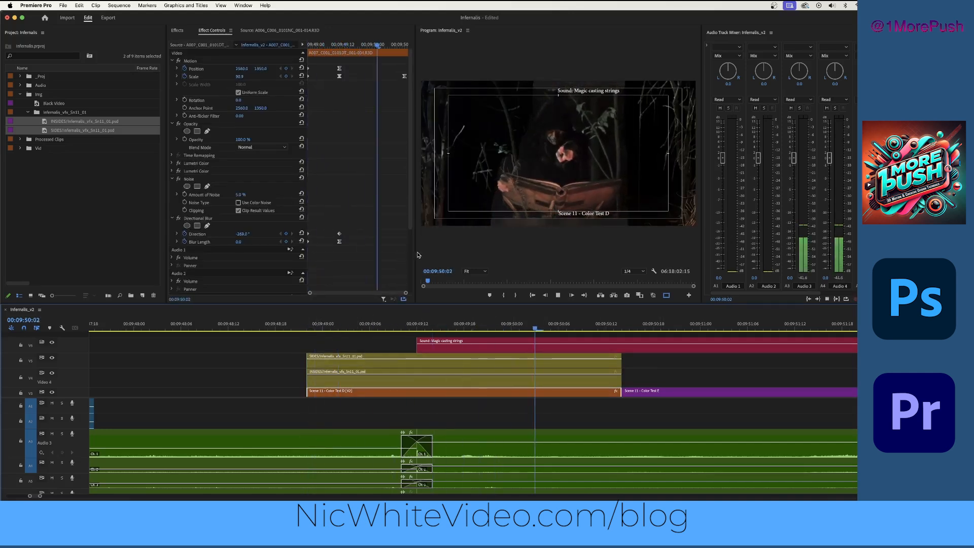
{"action": "key", "text": "space"}
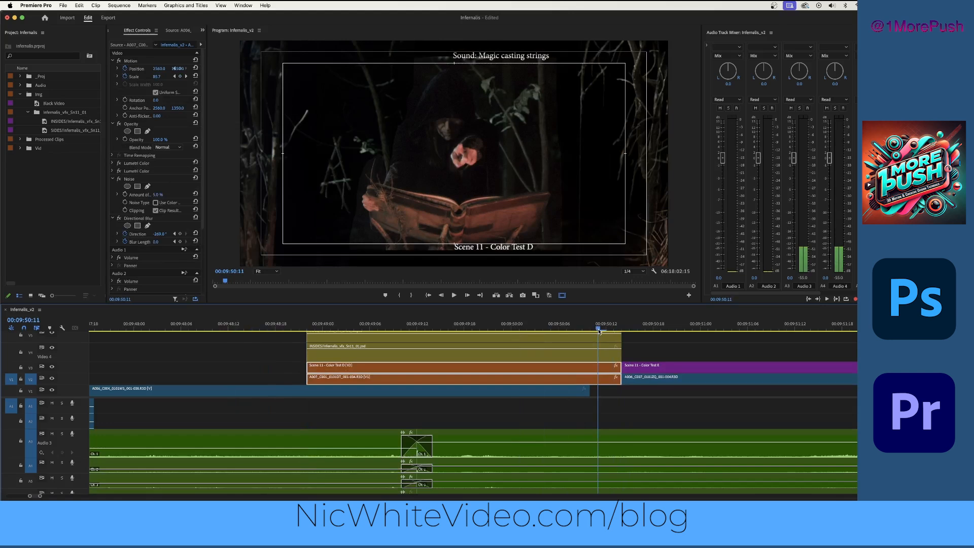
{"action": "left_click_drag", "start_coordinate": [600, 329], "coordinate": [612, 334]}
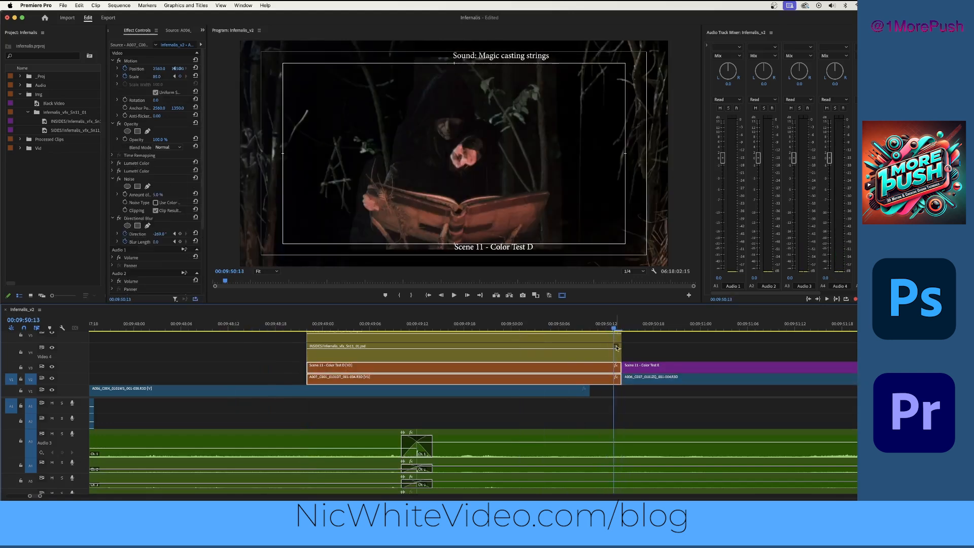
- Add a "VFX TEST" text title in the frame's lower-left corner and extend its clip back to the start of the shot
{"action": "scroll", "coordinate": [621, 352], "scroll_direction": "up", "scroll_amount": 3}
{"action": "left_click", "coordinate": [660, 374]}
{"action": "left_click", "coordinate": [537, 361]}
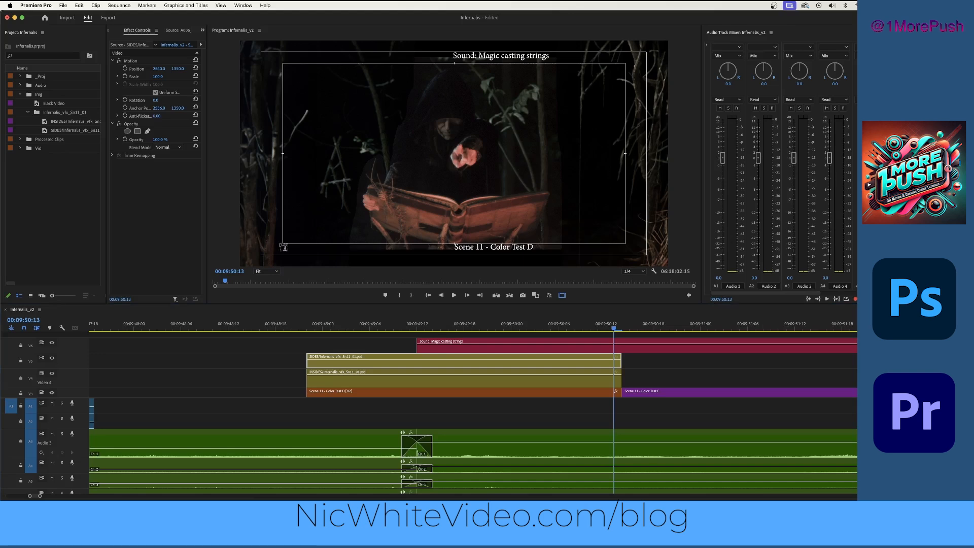
{"action": "left_click_drag", "start_coordinate": [284, 247], "coordinate": [375, 255]}
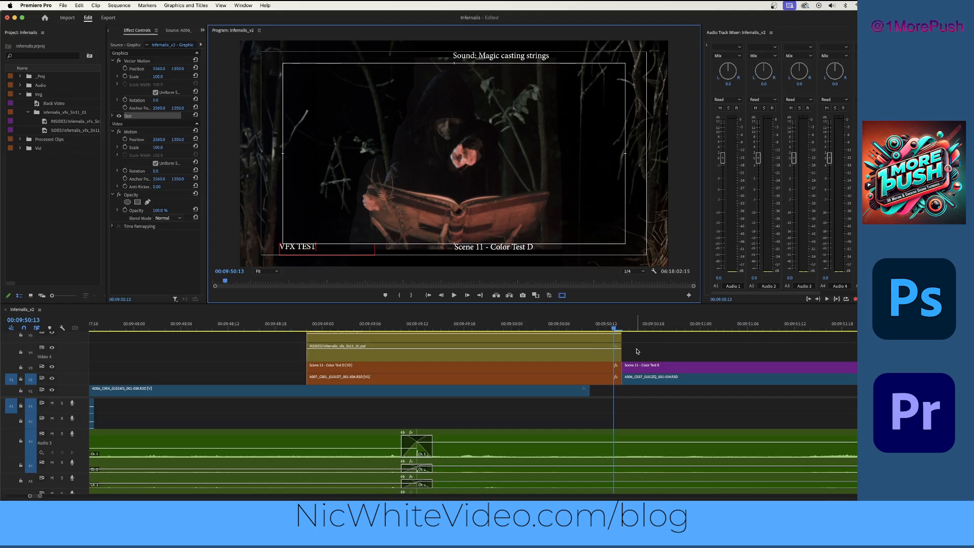
{"action": "scroll", "coordinate": [637, 351], "scroll_direction": "up", "scroll_amount": 4}
{"action": "left_click_drag", "start_coordinate": [615, 347], "coordinate": [308, 359]}
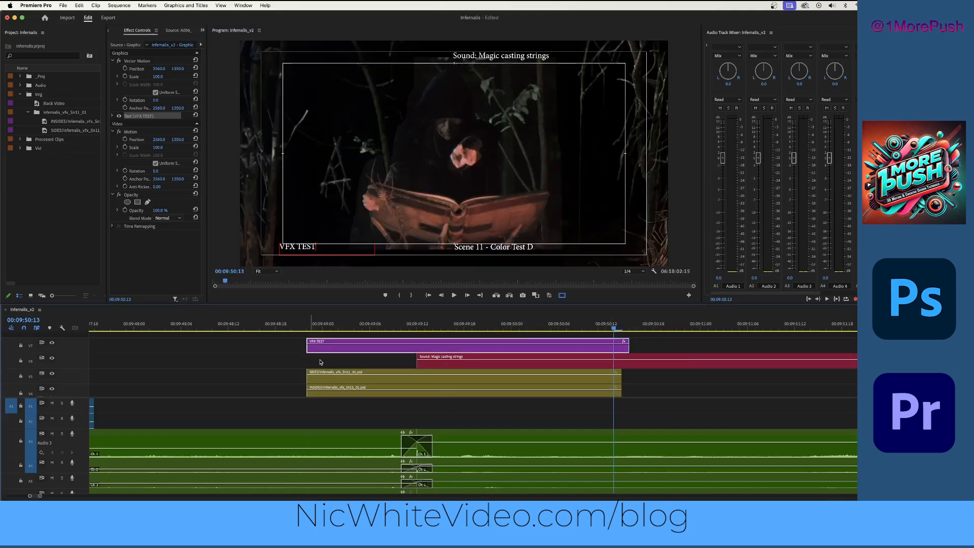